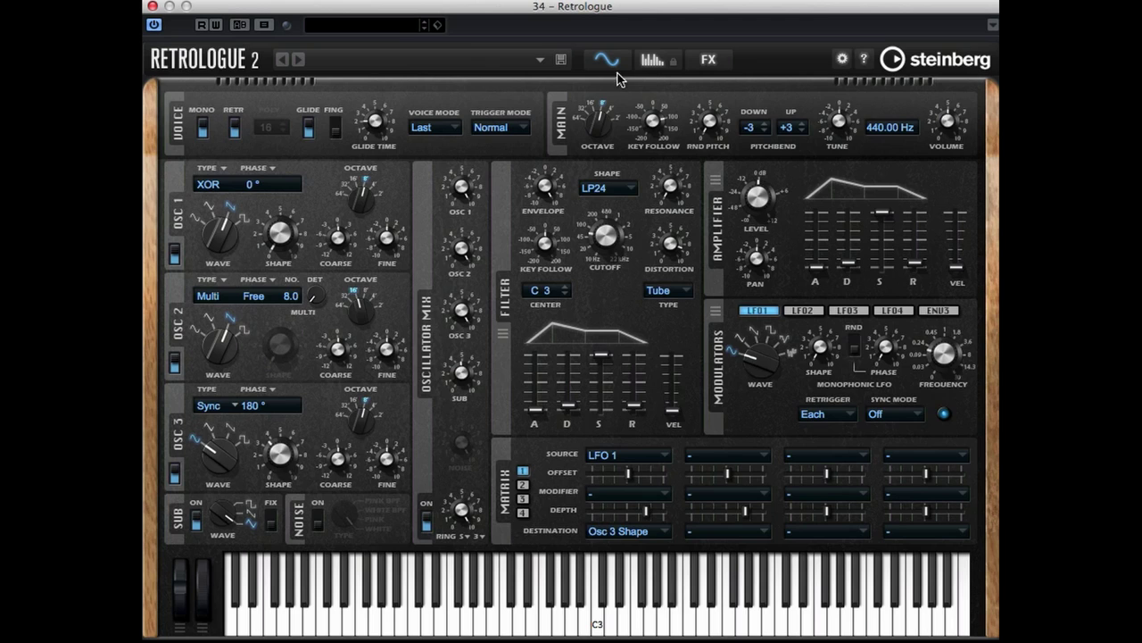
# Open the arpeggiator page, with phrase R2_2 loaded and lane 2 routed to Cutoff.
pyautogui.click(651, 62)
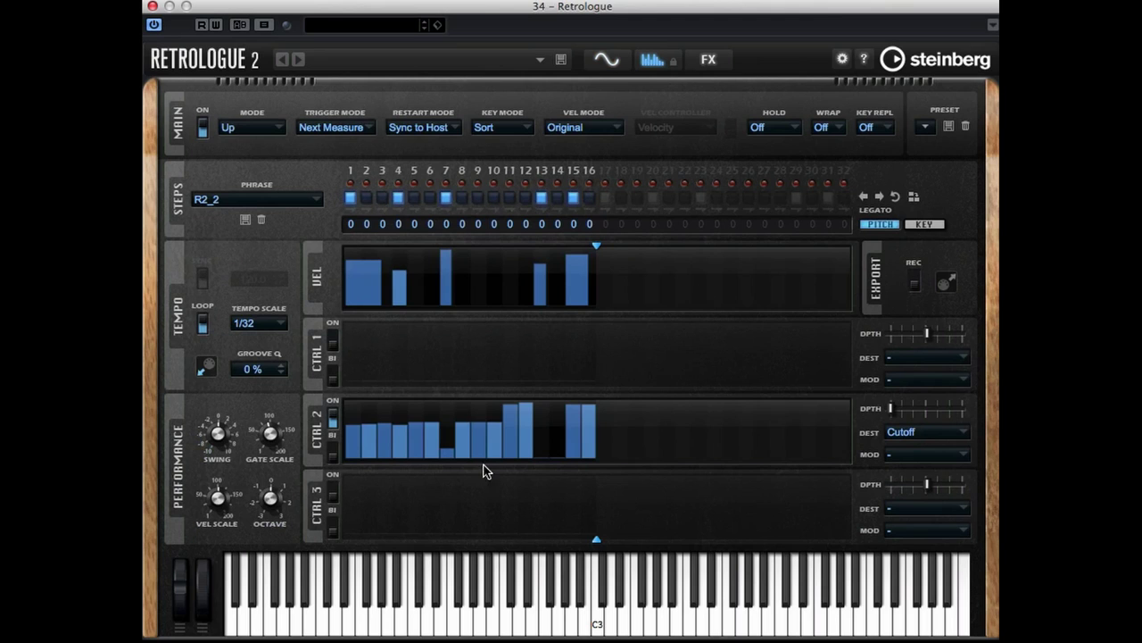
pyautogui.click(707, 61)
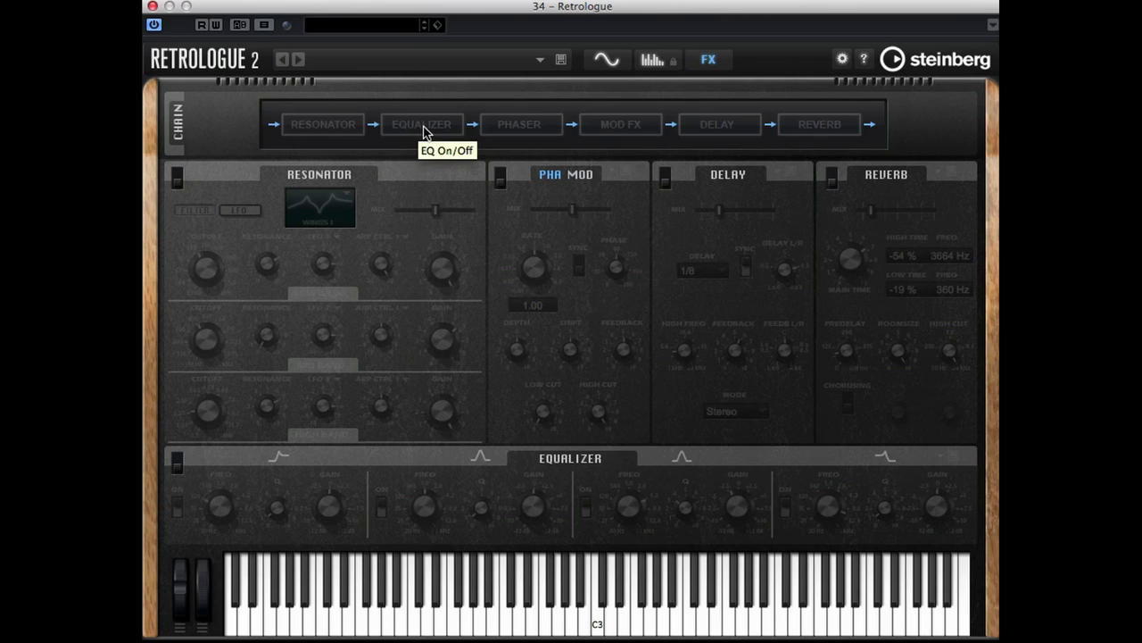
pyautogui.moveTo(421, 129)
pyautogui.mouseDown()
pyautogui.moveTo(860, 120)
pyautogui.moveTo(854, 131)
pyautogui.moveTo(404, 135)
pyautogui.mouseUp()
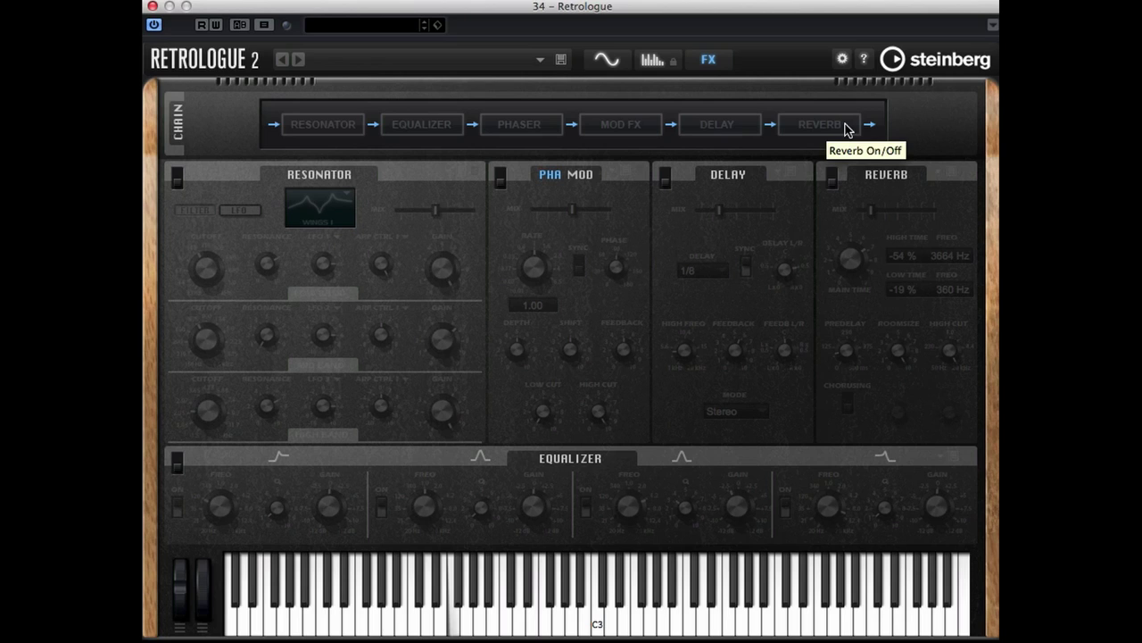
# Enable the Reverb module in the chain and check its Mix and High Cut controls.
pyautogui.click(845, 130)
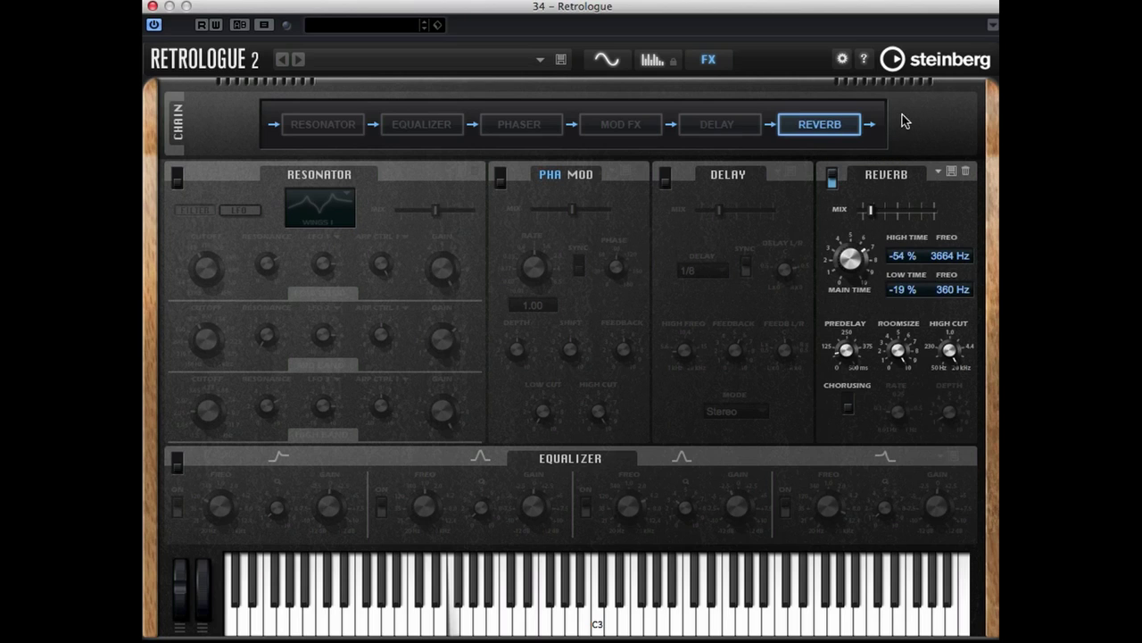
pyautogui.moveTo(875, 214)
pyautogui.moveTo(948, 351)
# Turn on Delay at 1/8, trying Ping-Pong mode before settling back on Stereo.
pyautogui.click(665, 178)
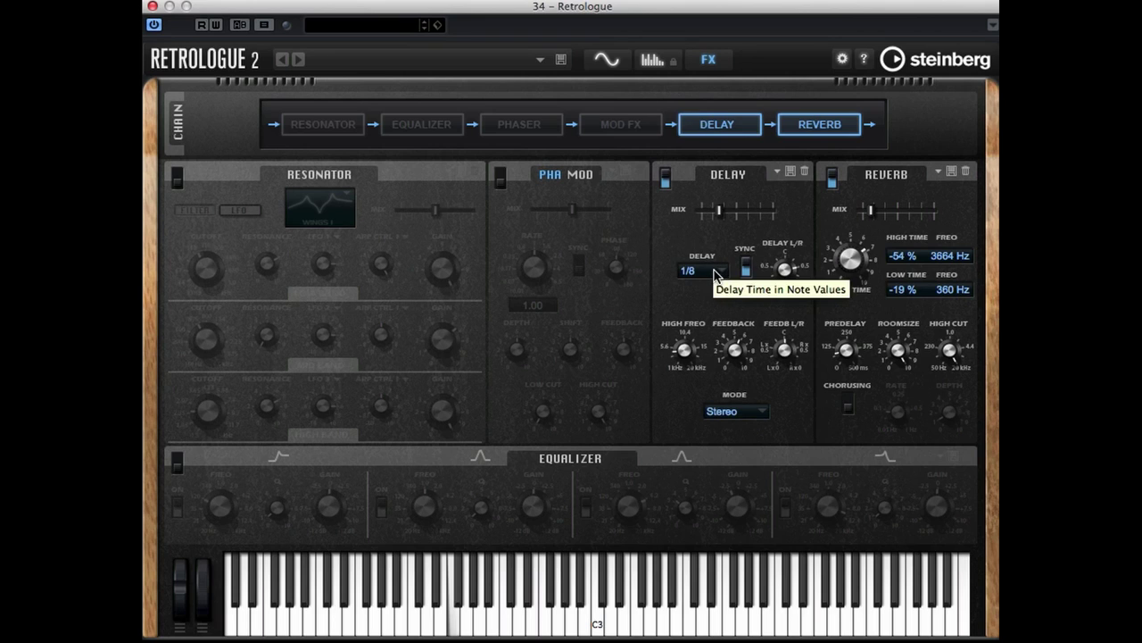
pyautogui.click(714, 273)
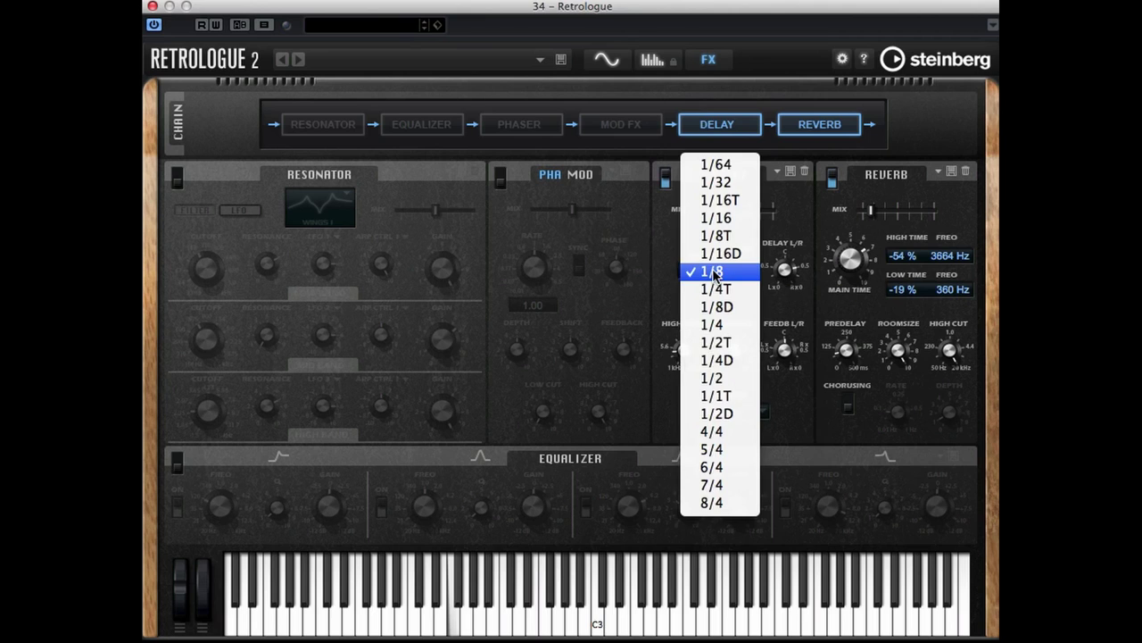
pyautogui.click(699, 274)
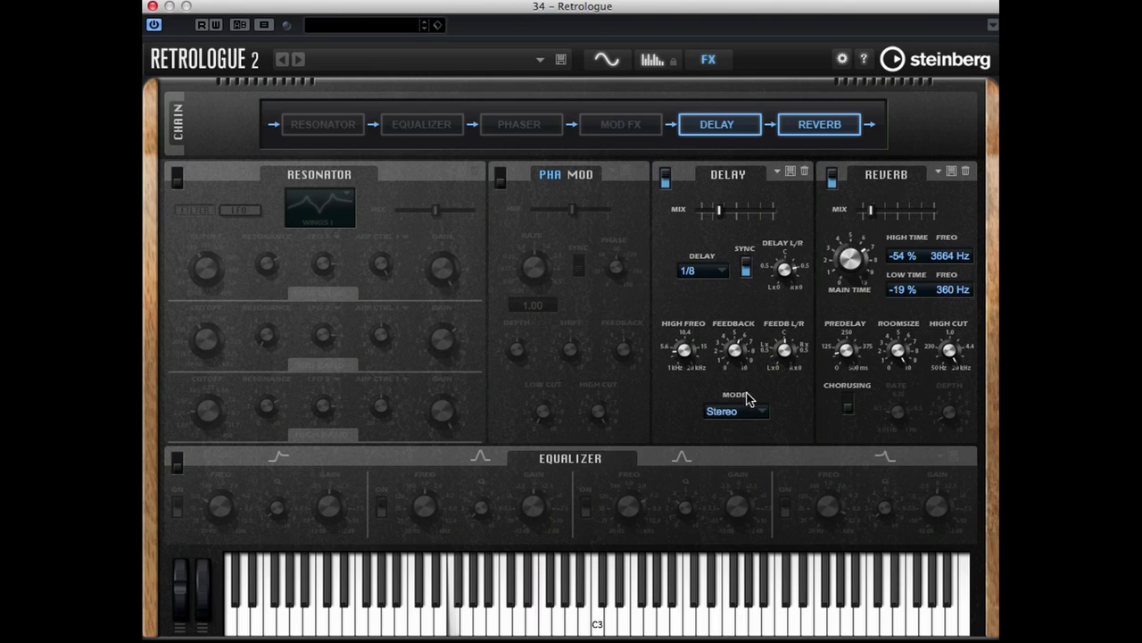
pyautogui.click(739, 413)
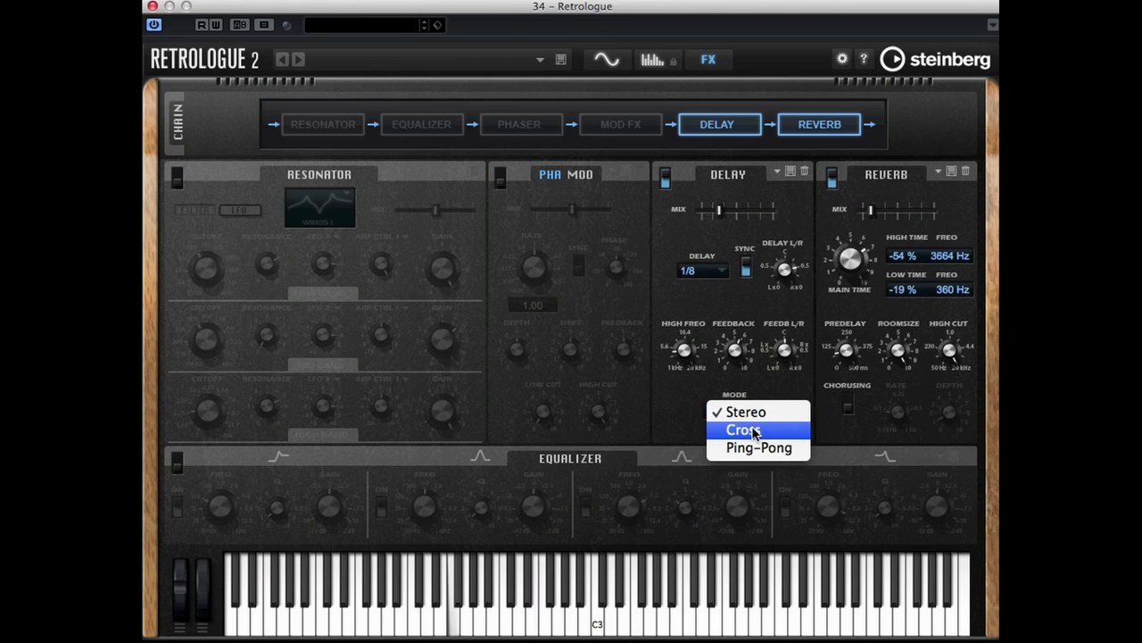
pyautogui.click(748, 449)
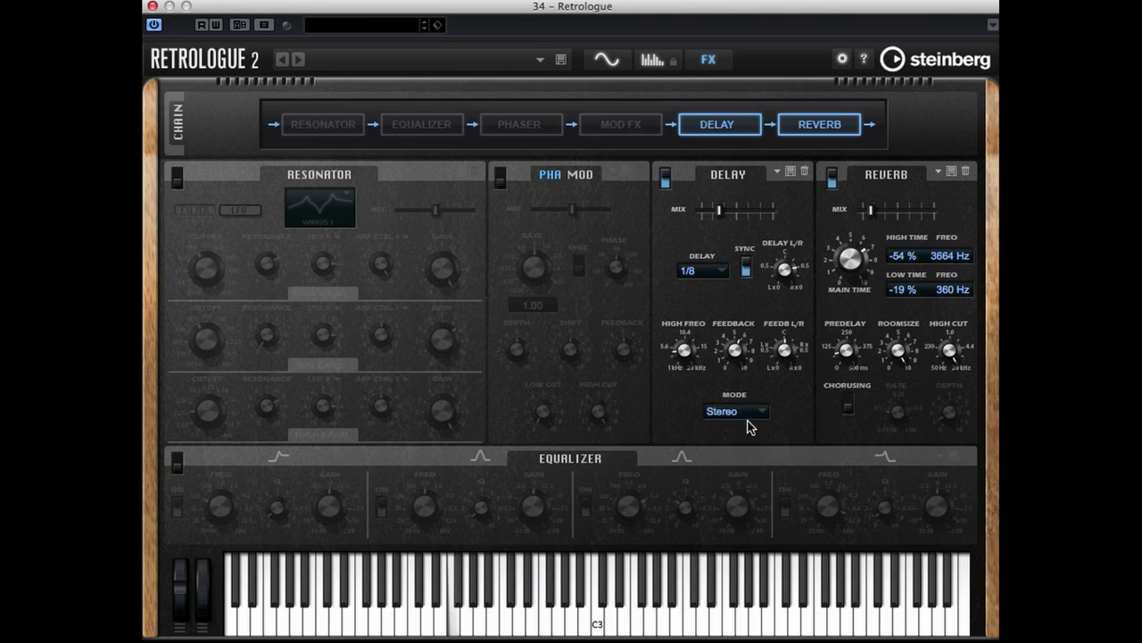
pyautogui.click(746, 413)
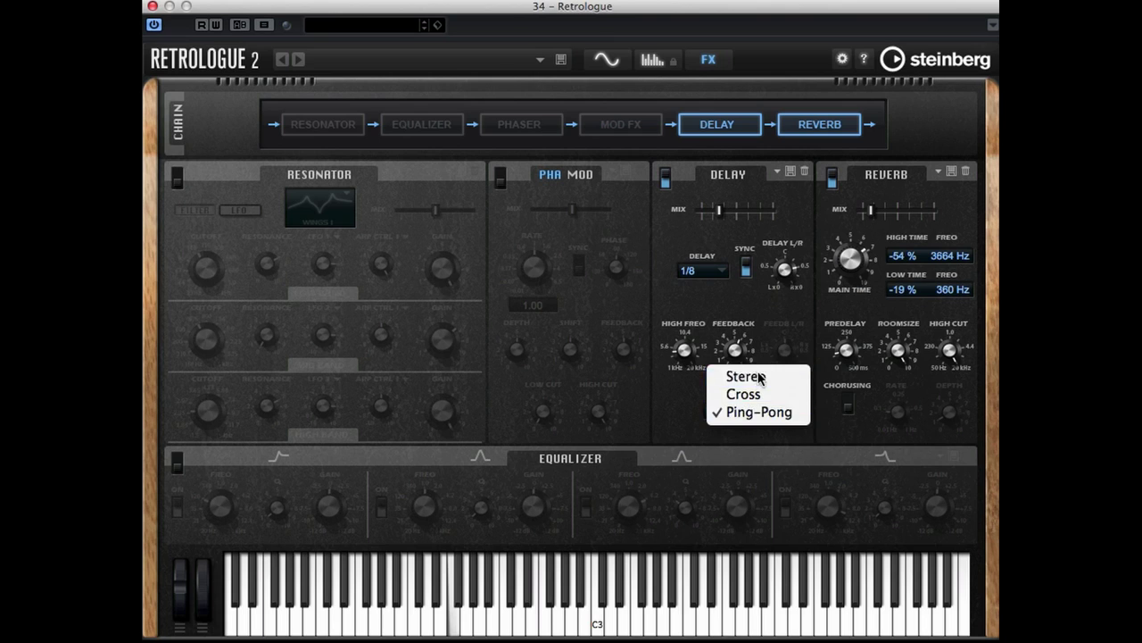
pyautogui.click(749, 377)
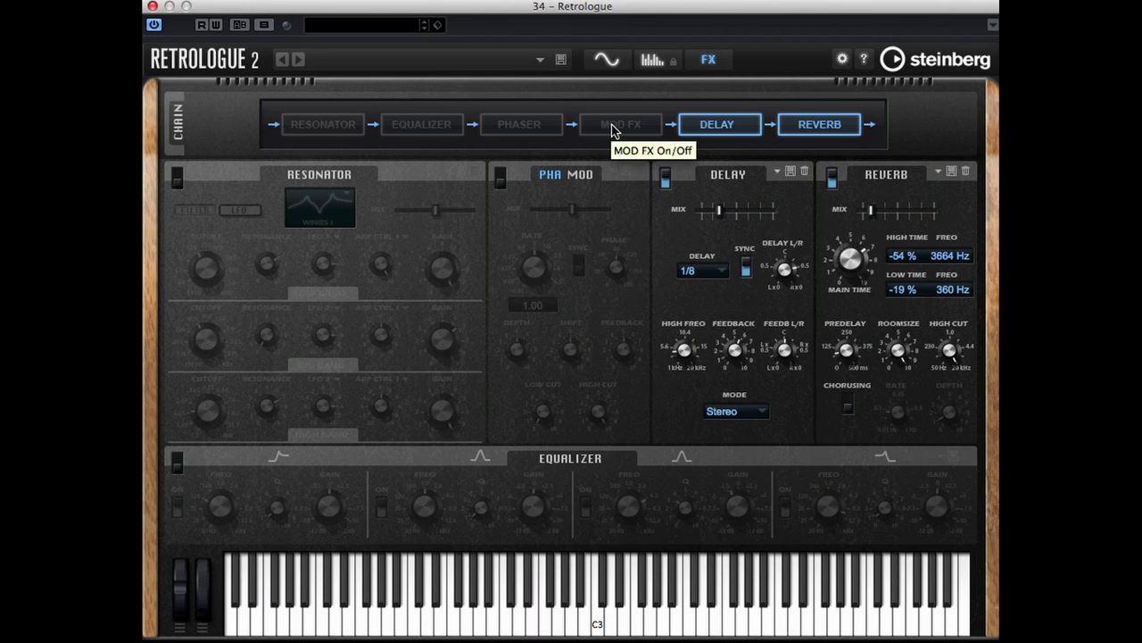
# Enable Mod FX in Ensemble mode (rate 0.69, full mix) and switch the arpeggiator off.
pyautogui.click(612, 130)
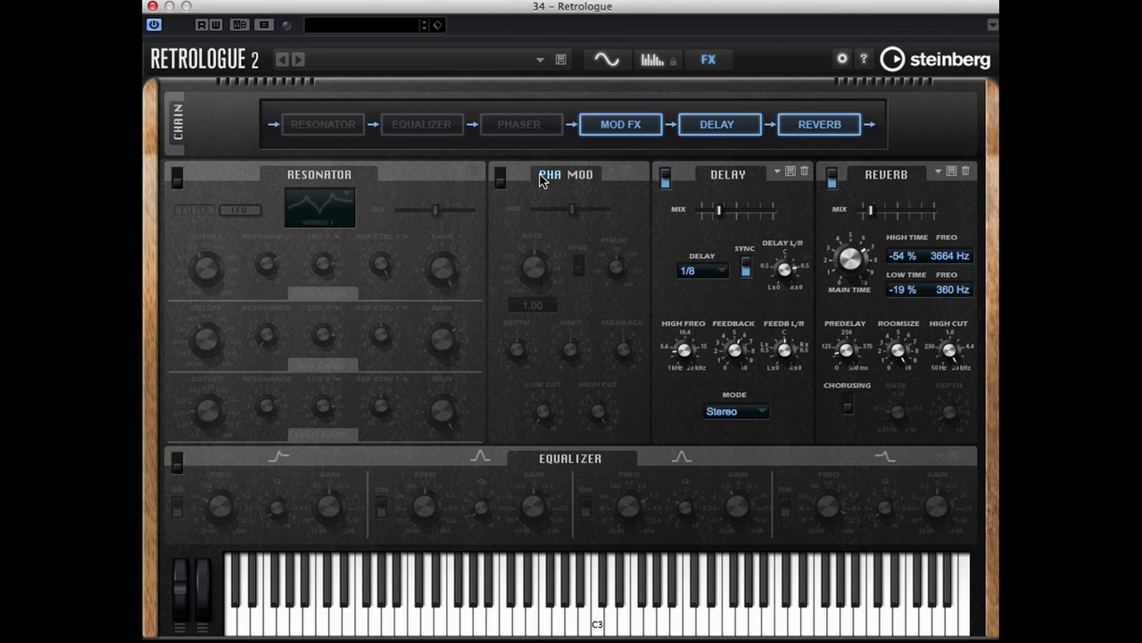
pyautogui.click(585, 174)
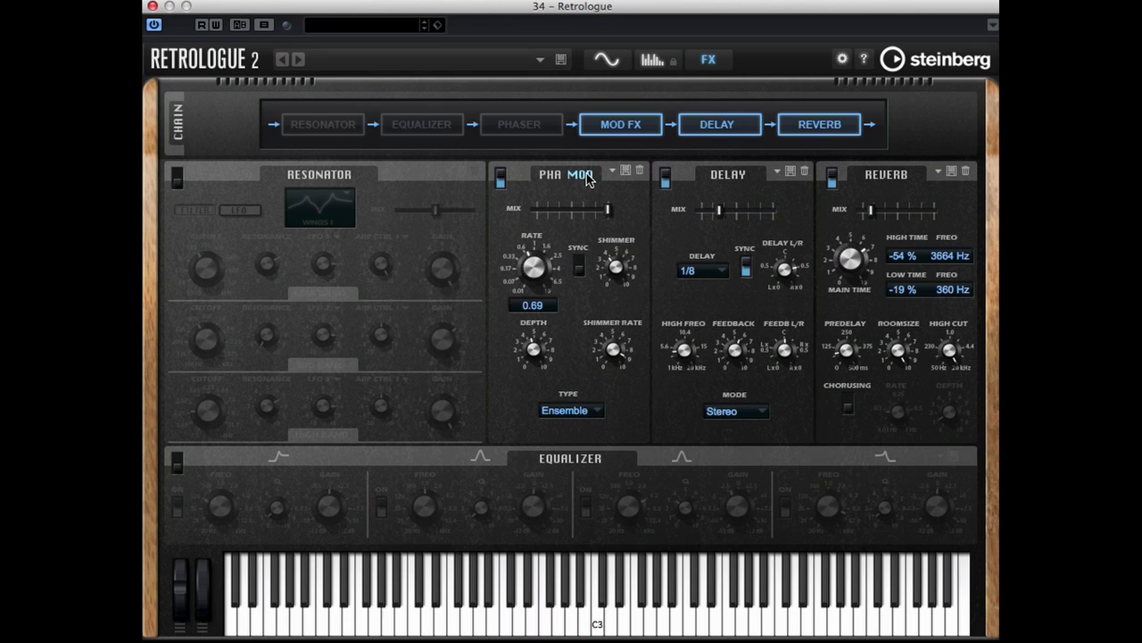
pyautogui.click(646, 64)
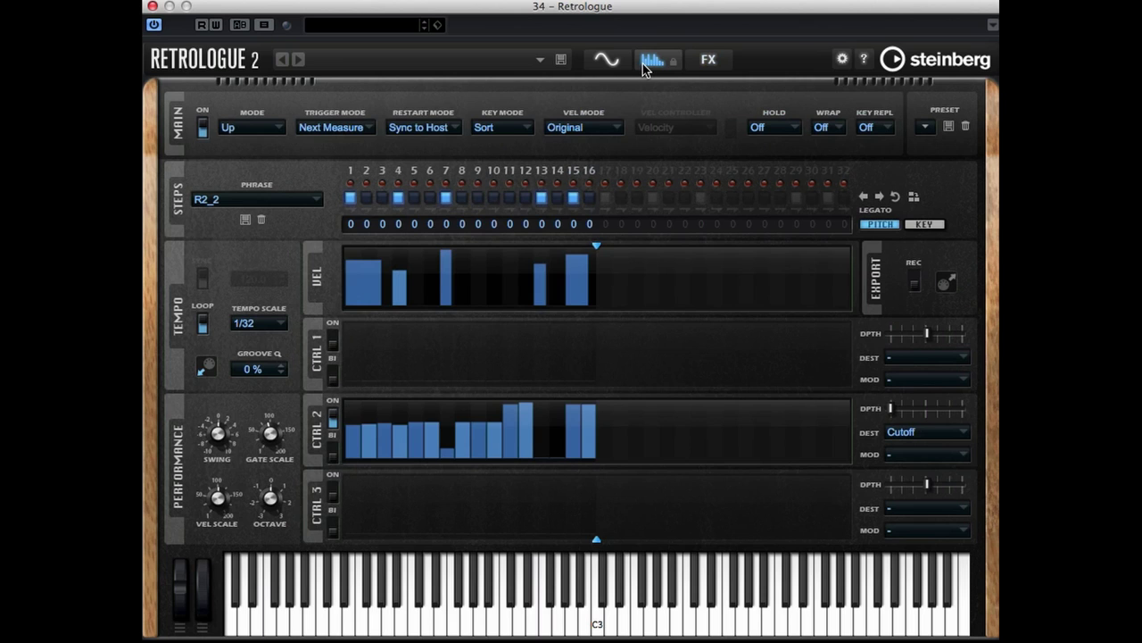
pyautogui.click(203, 132)
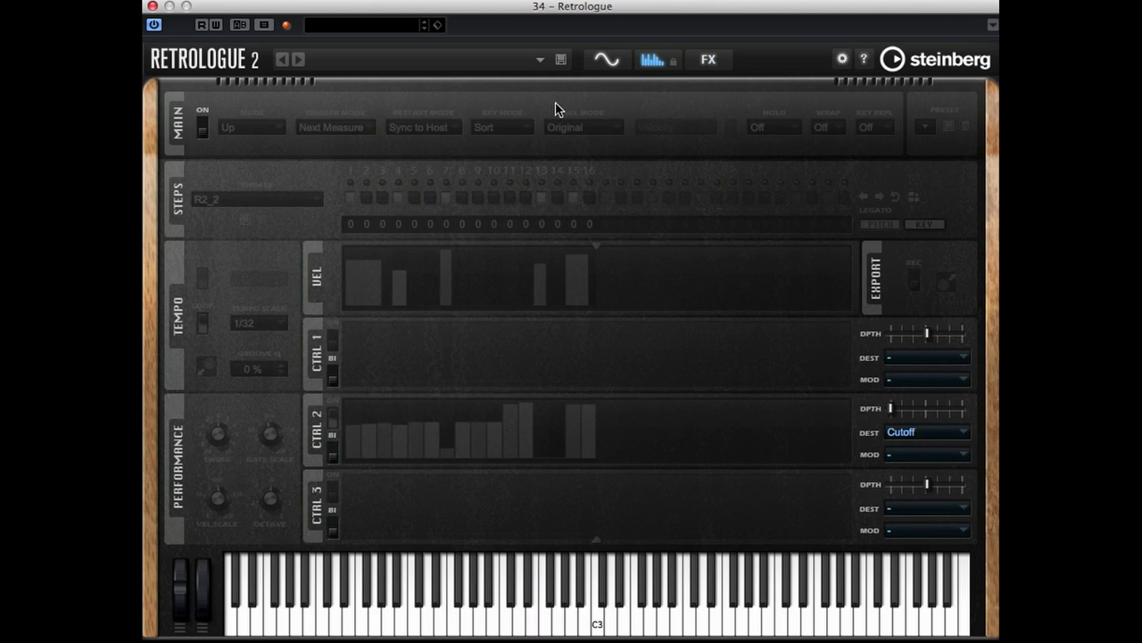
pyautogui.click(710, 62)
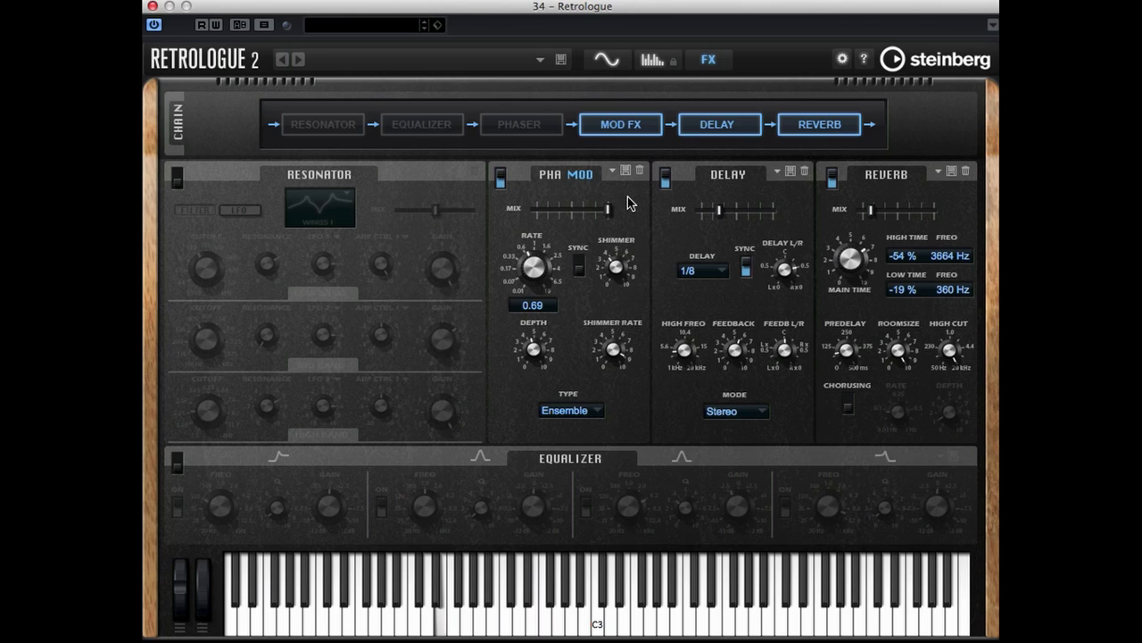
# Leave both Mod FX and Phaser switched off after toggling the Phaser.
pyautogui.click(500, 178)
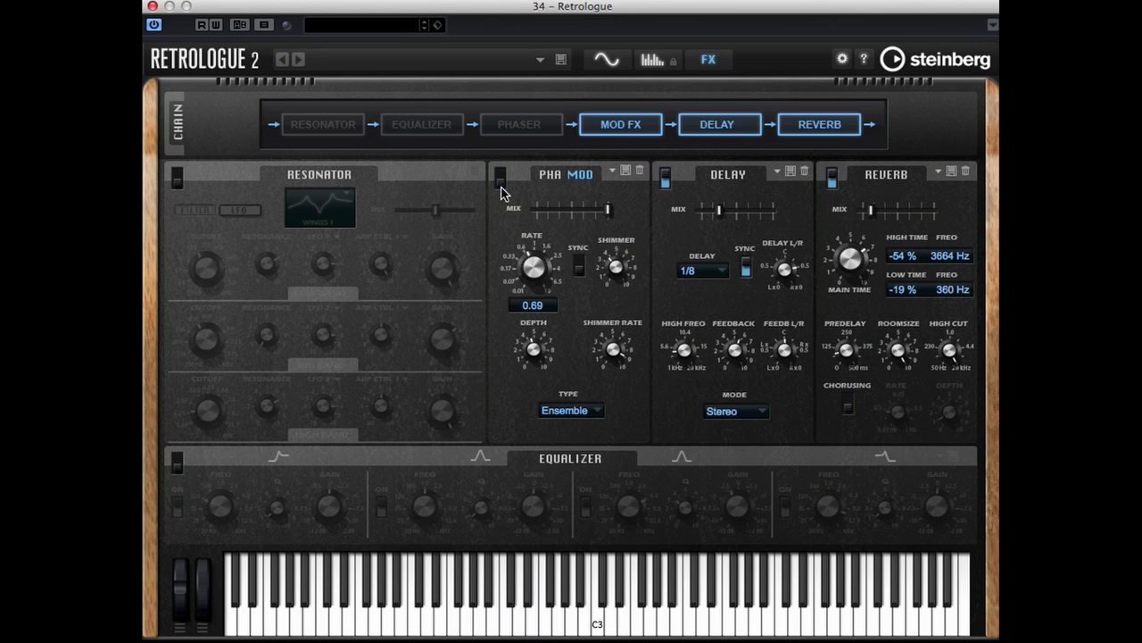
pyautogui.click(502, 176)
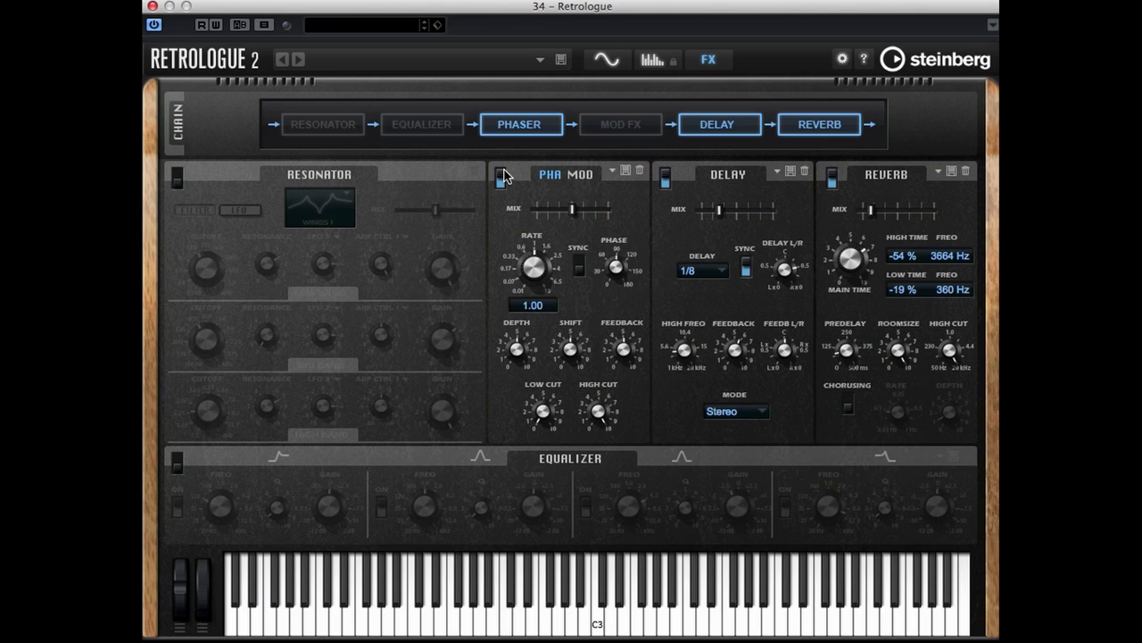
pyautogui.click(501, 174)
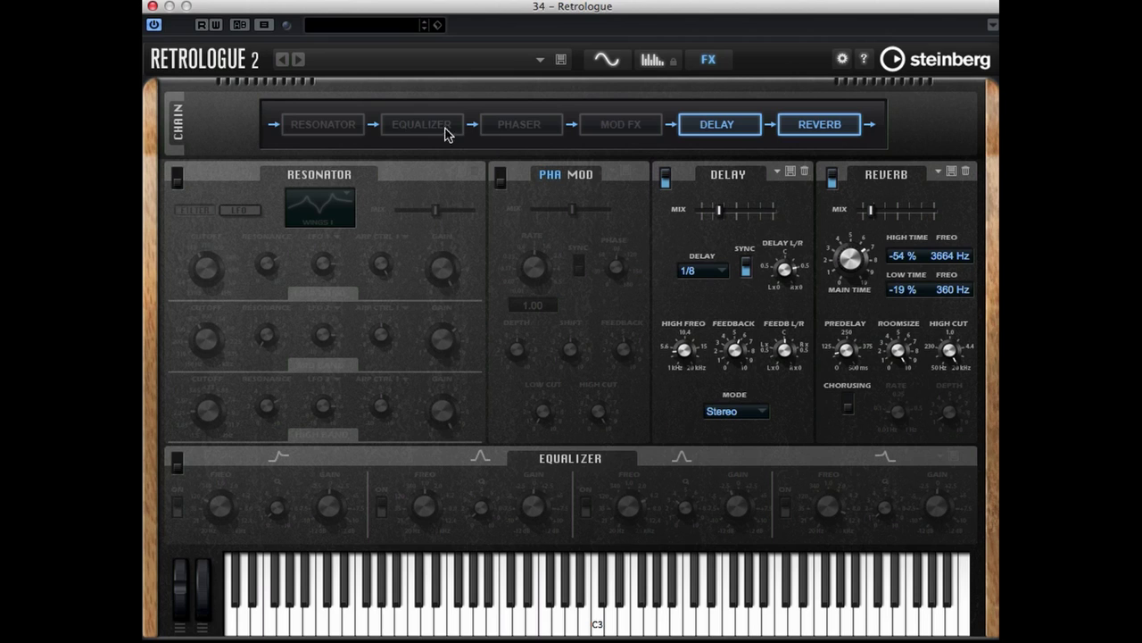
# Try the Equalizer but leave it off, then switch the Resonator on.
pyautogui.click(416, 125)
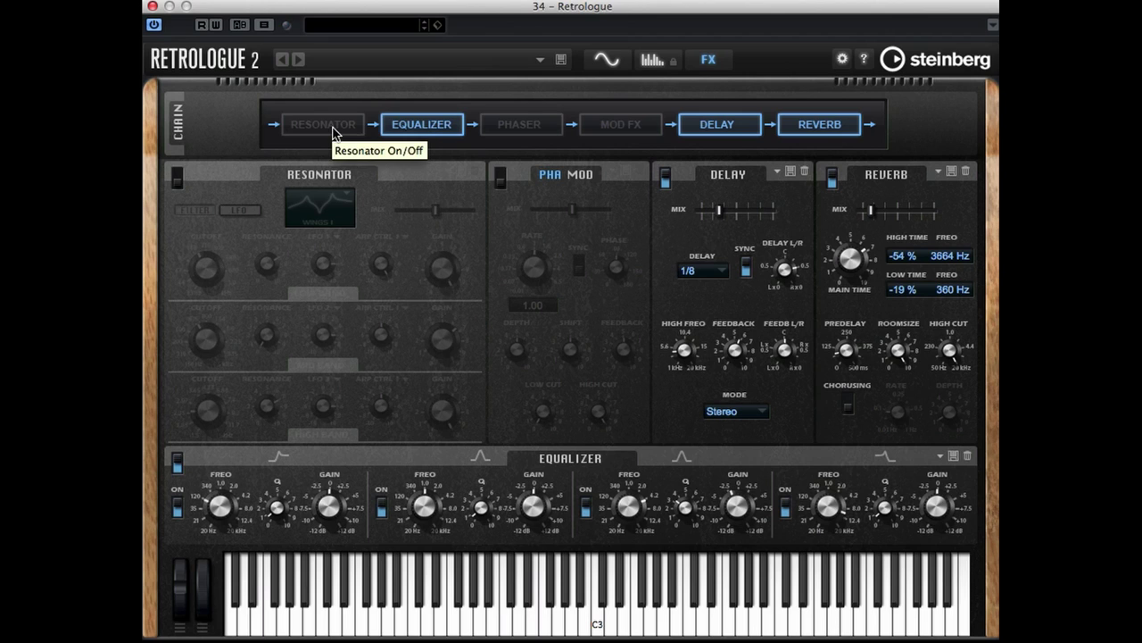
pyautogui.click(386, 134)
pyautogui.click(313, 133)
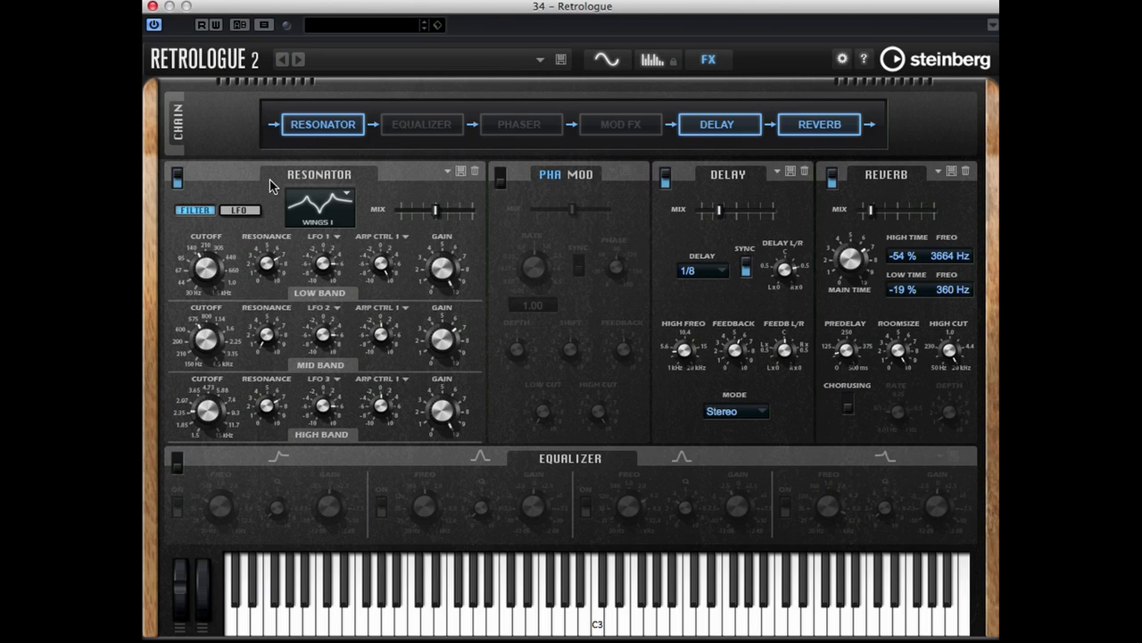
# Keep the Wings 1 filter without loading a preset, and raise the Resonator mix to 100 %.
pyautogui.click(347, 200)
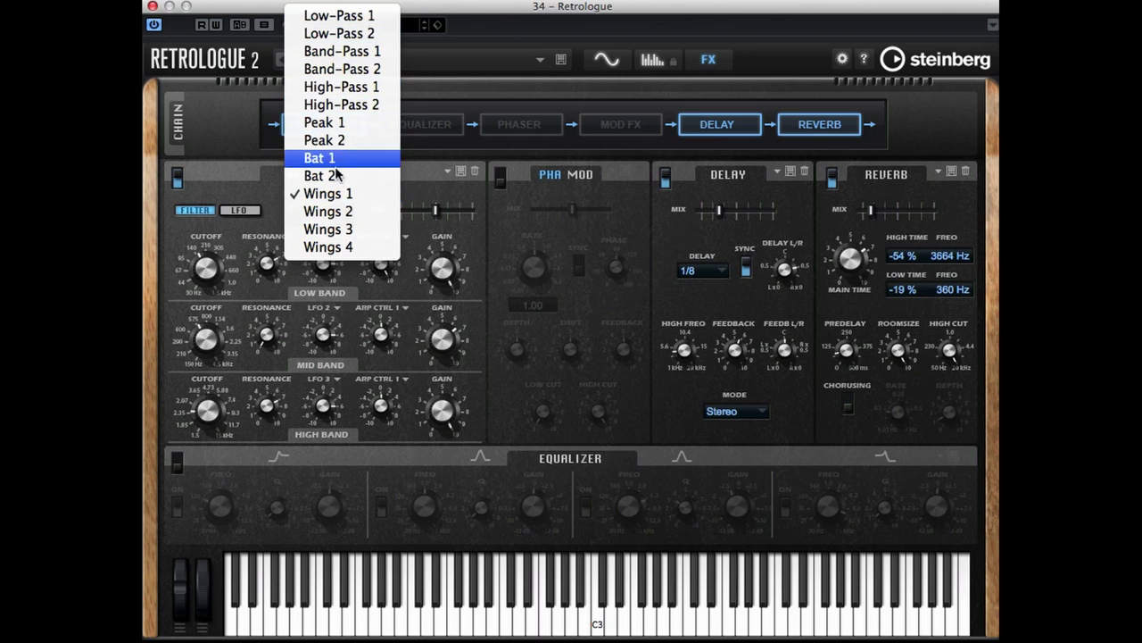
pyautogui.click(247, 193)
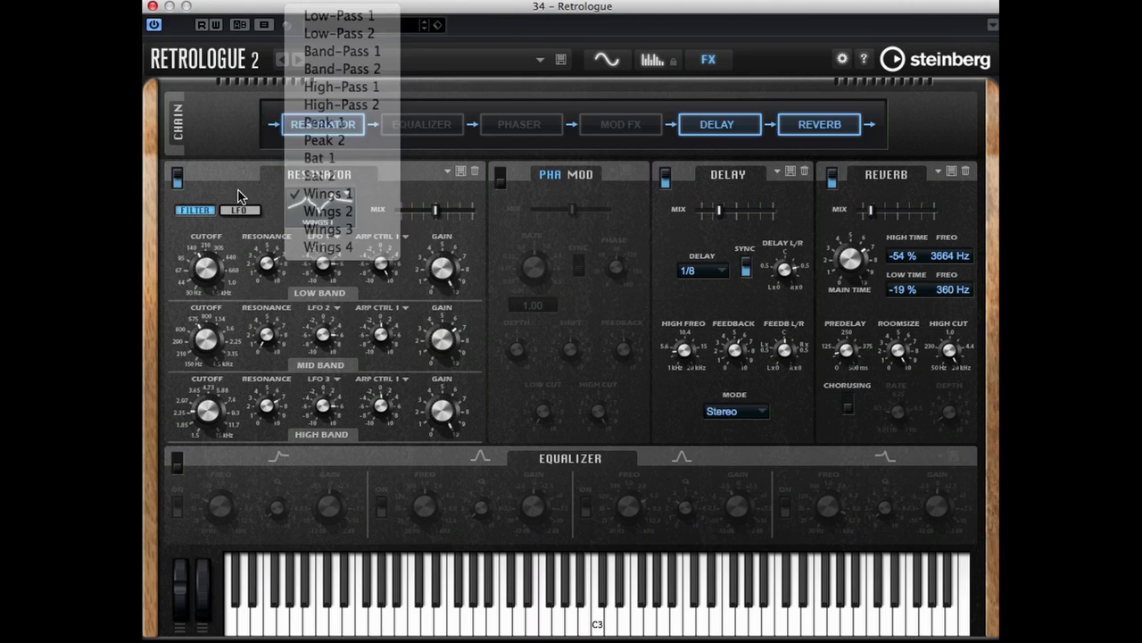
pyautogui.click(450, 172)
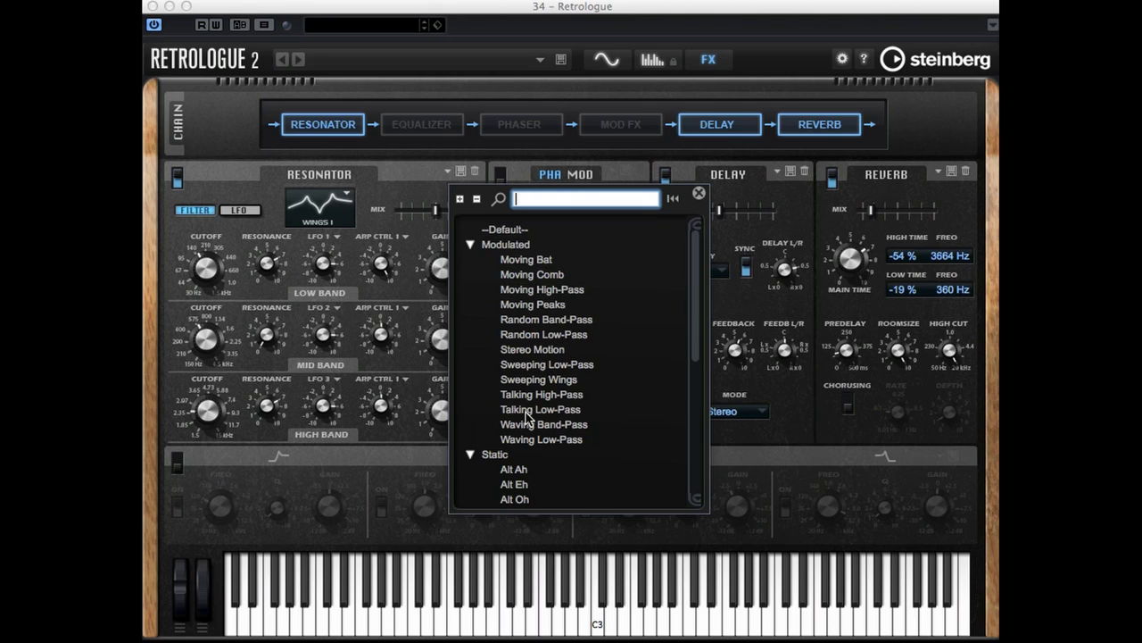
pyautogui.moveTo(691, 334); pyautogui.dragTo(692, 359)
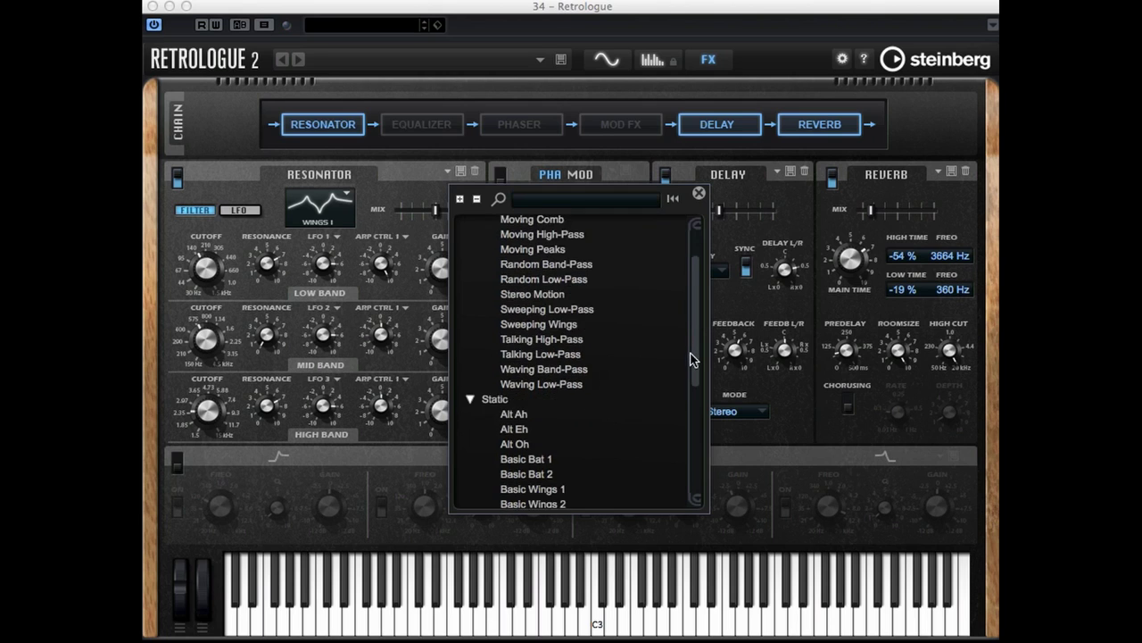
pyautogui.scroll(-2, 689, 364)
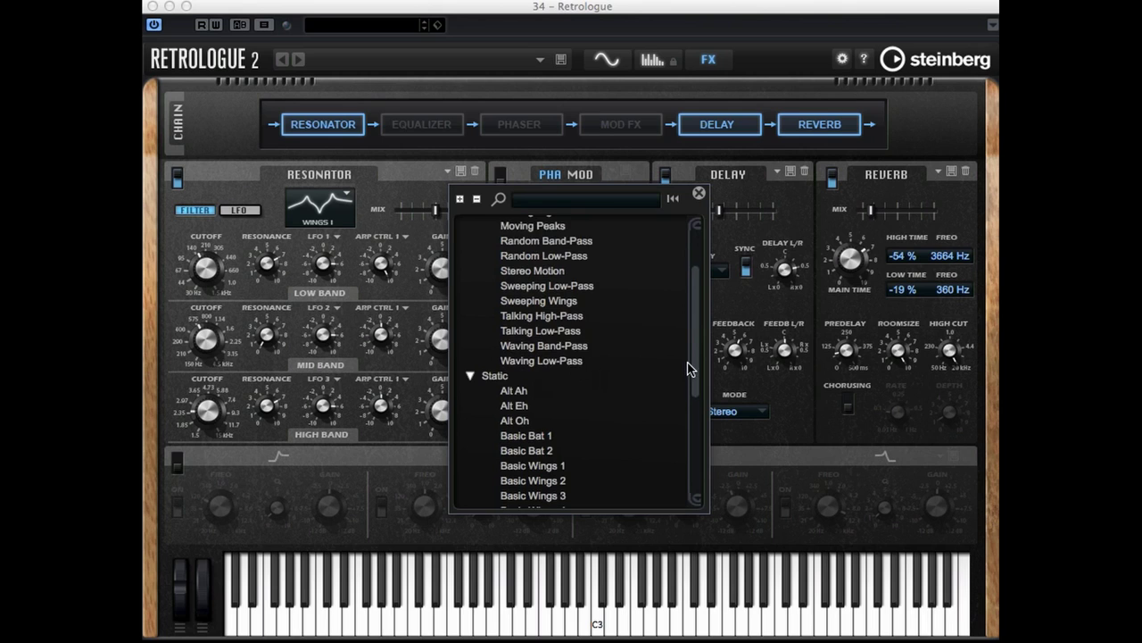
pyautogui.click(382, 203)
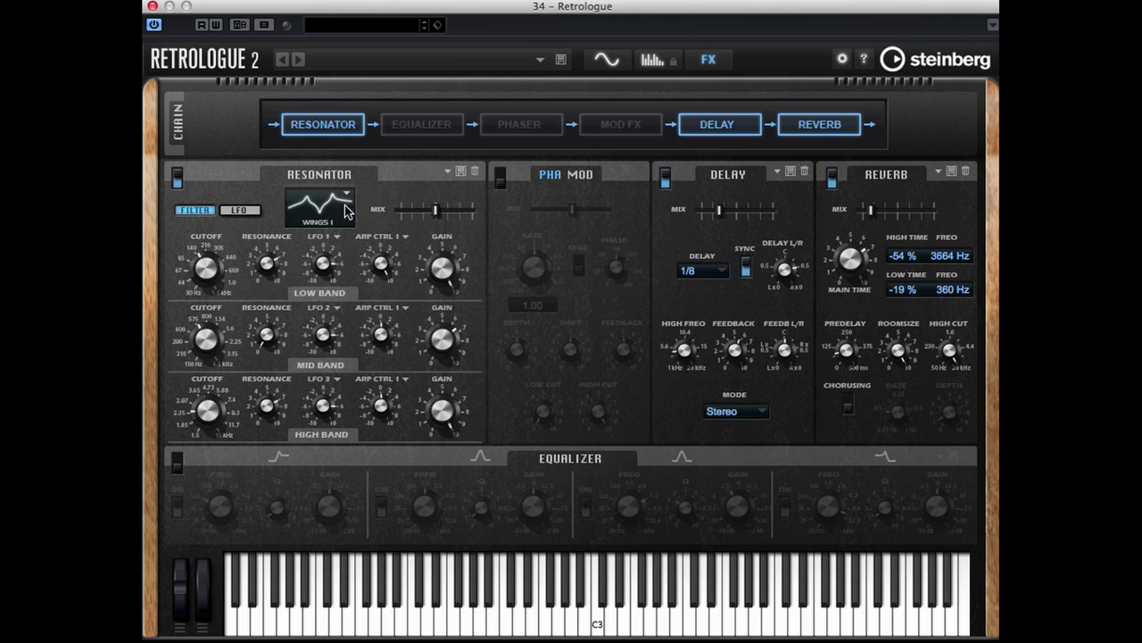
pyautogui.moveTo(437, 212)
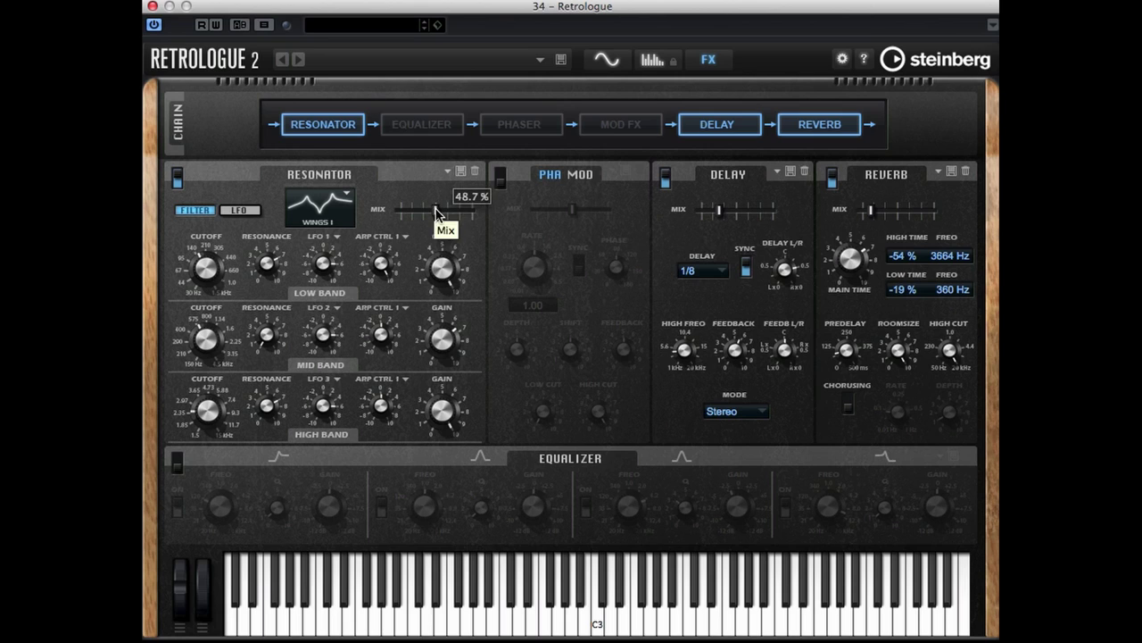
pyautogui.moveTo(437, 211); pyautogui.dragTo(492, 215)
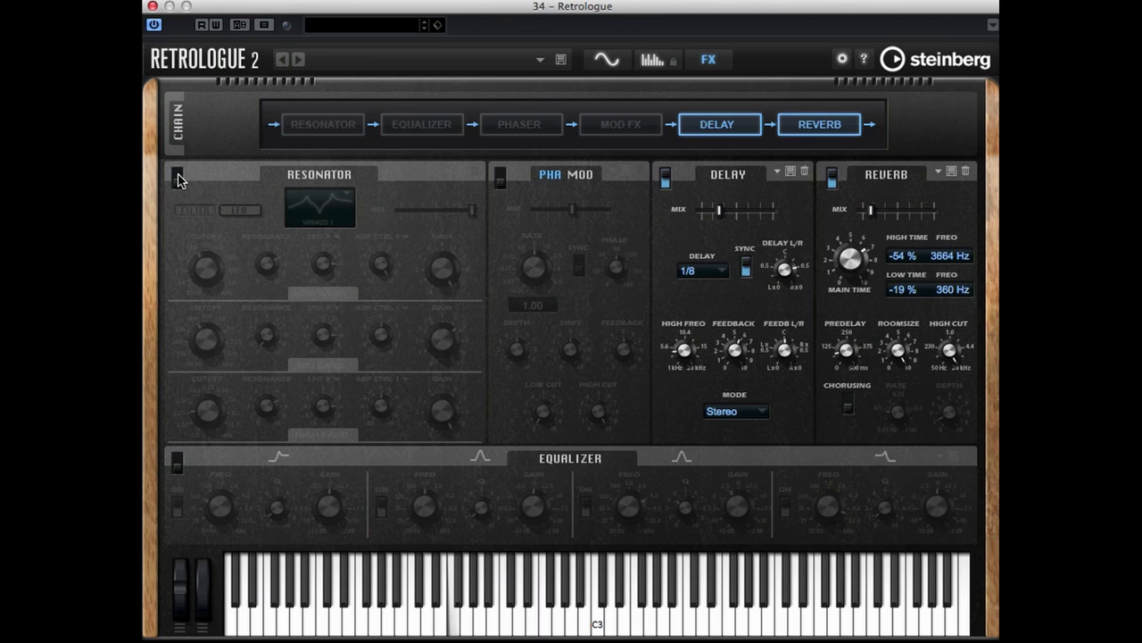
# Switch the Resonator back on and lower its mix to 47.4 %.
pyautogui.click(178, 180)
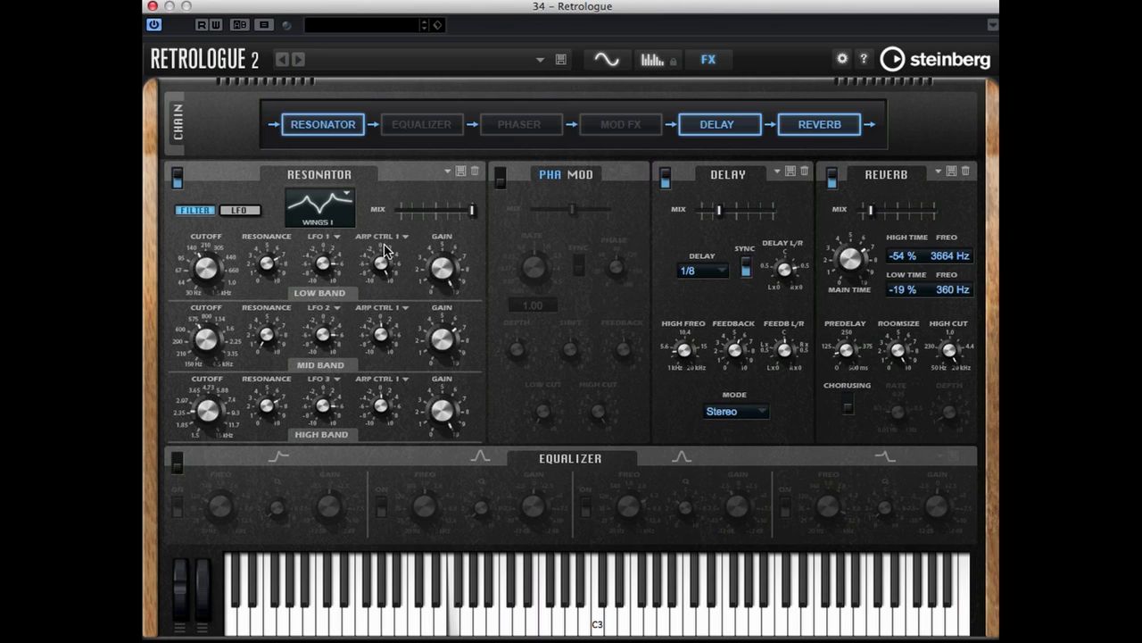
pyautogui.moveTo(471, 214)
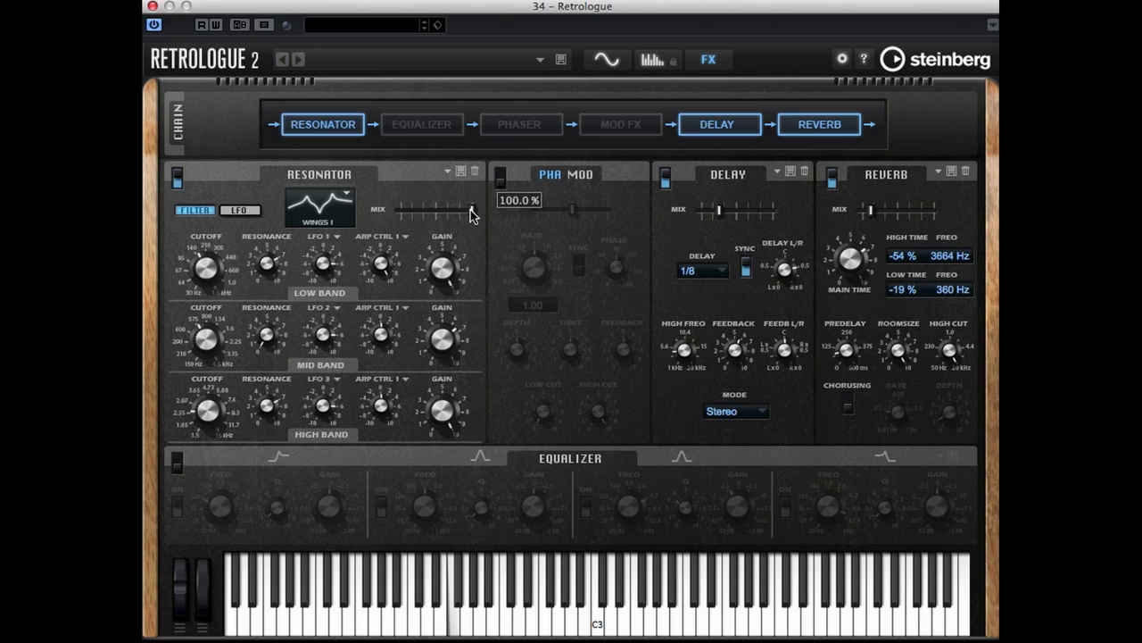
pyautogui.moveTo(472, 215); pyautogui.dragTo(436, 214)
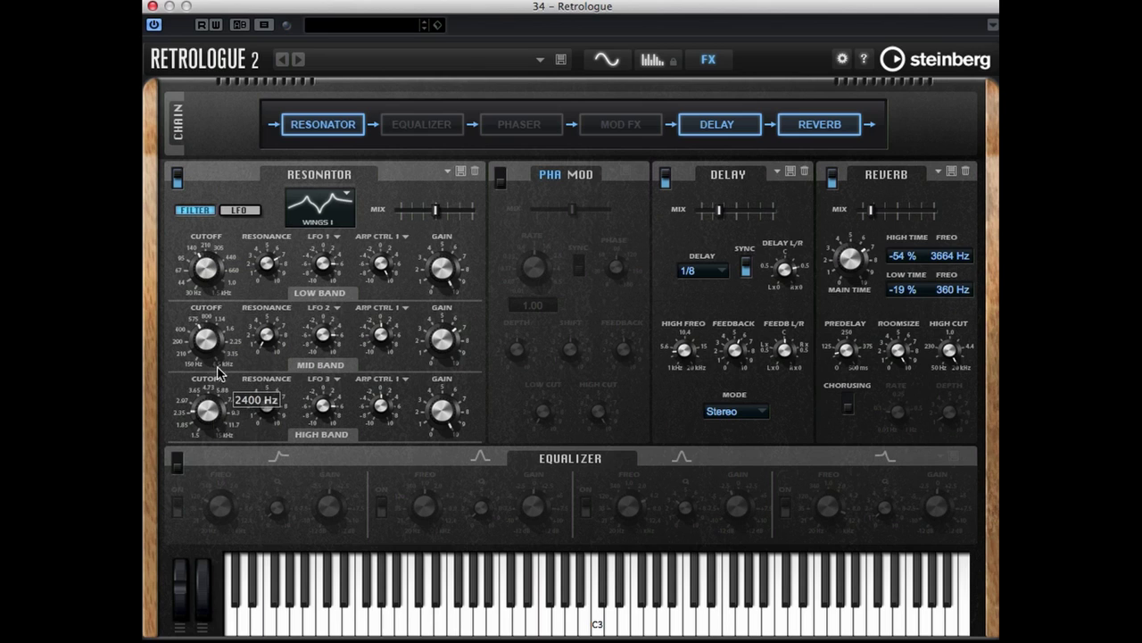
pyautogui.click(239, 213)
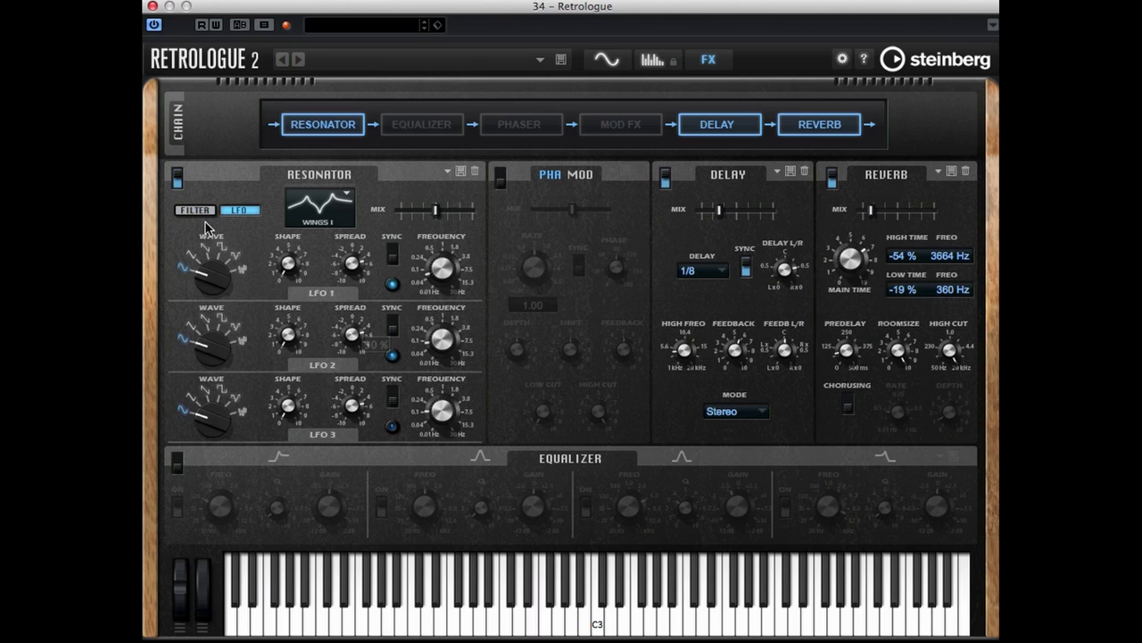
pyautogui.click(197, 214)
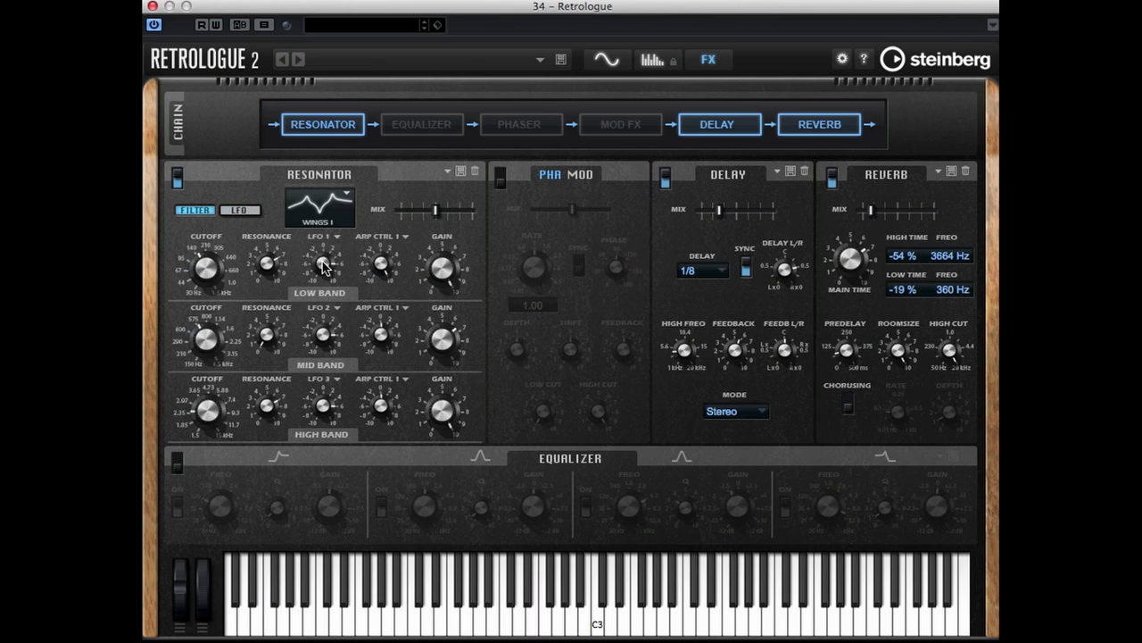
pyautogui.moveTo(323, 266)
pyautogui.moveTo(327, 344)
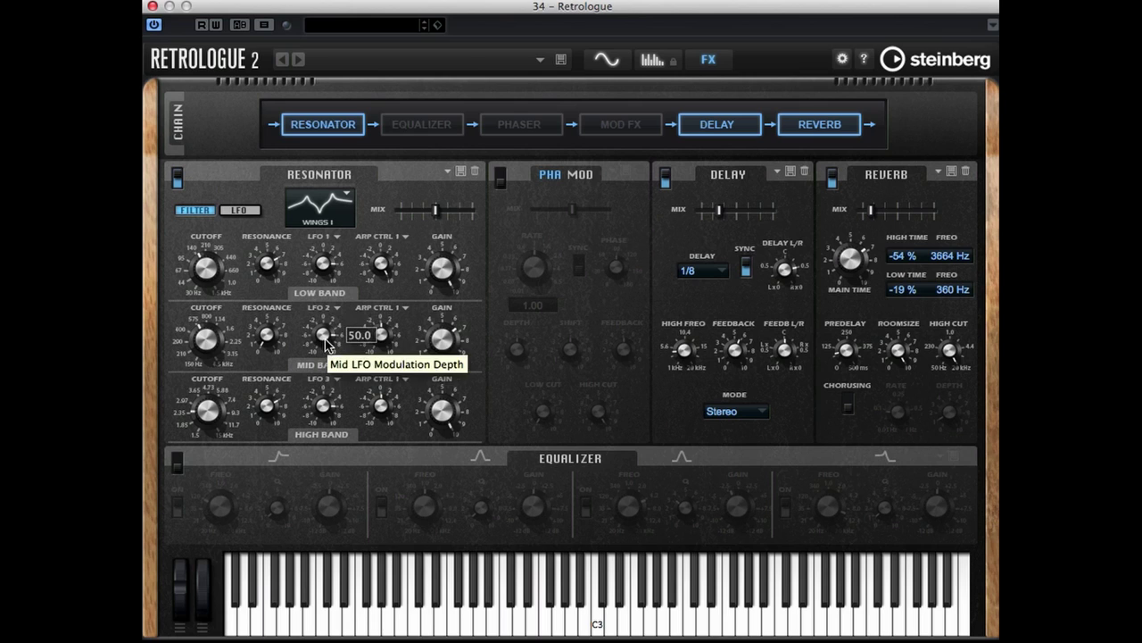